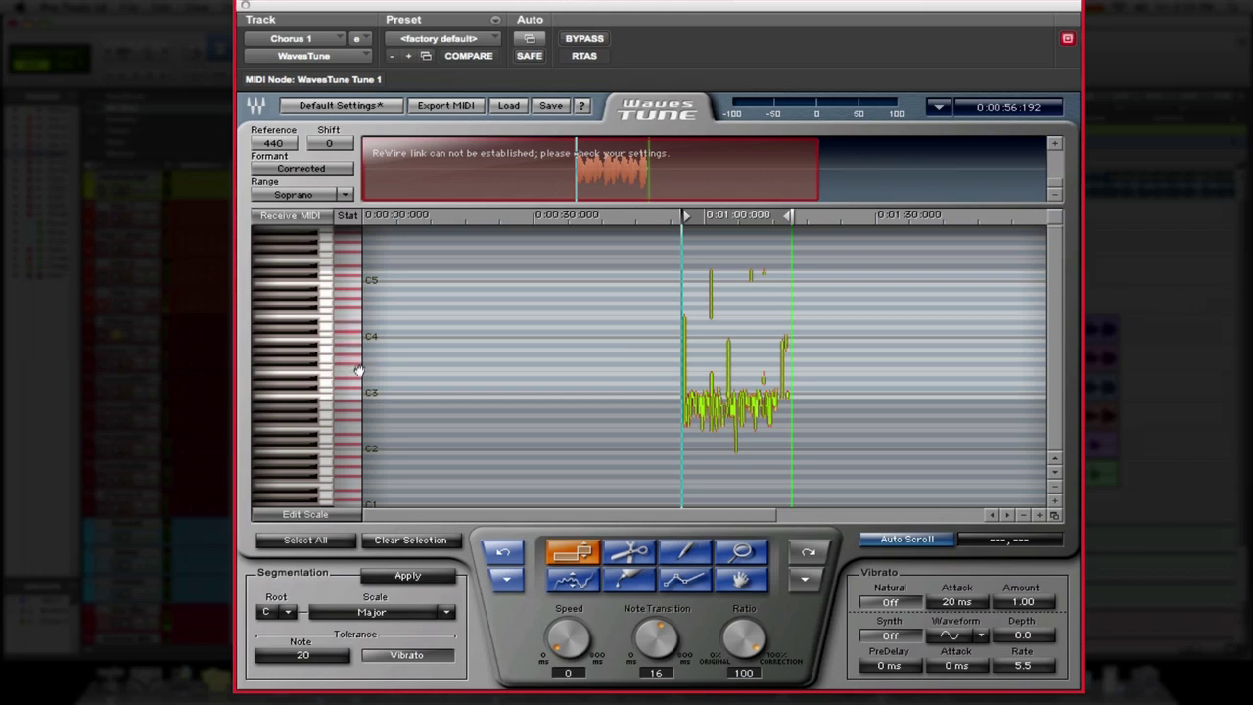
click(446, 613)
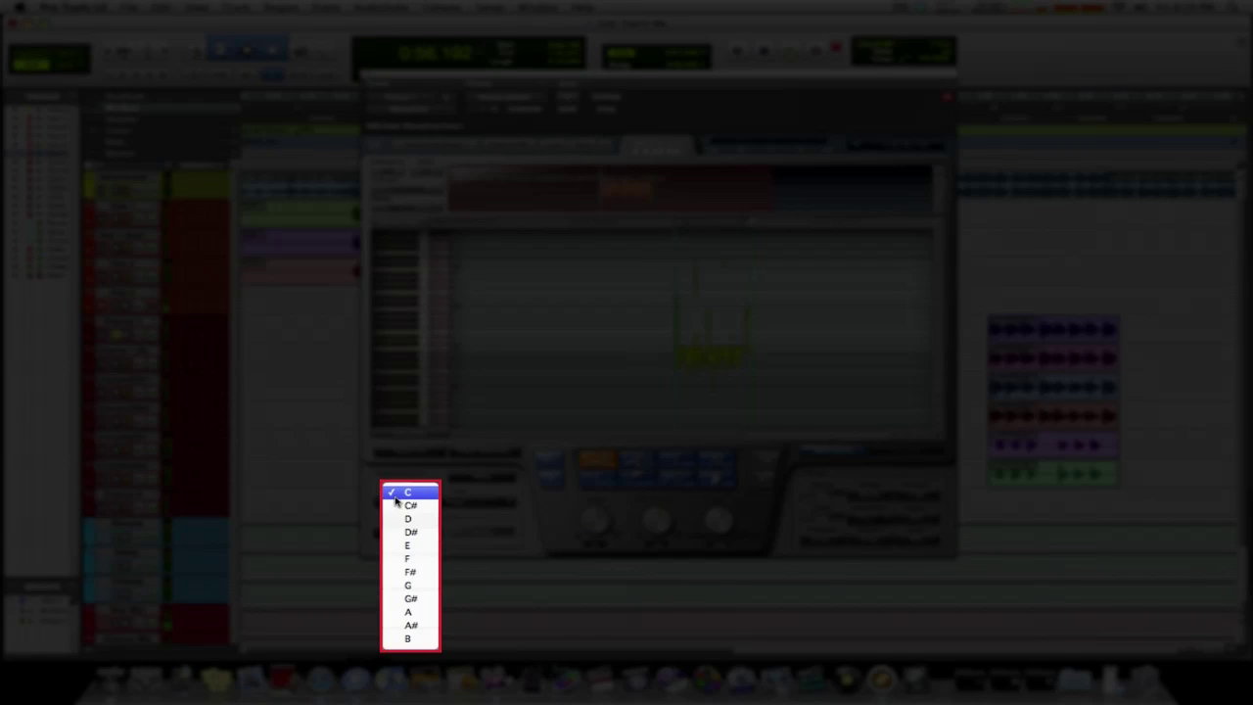
click(411, 493)
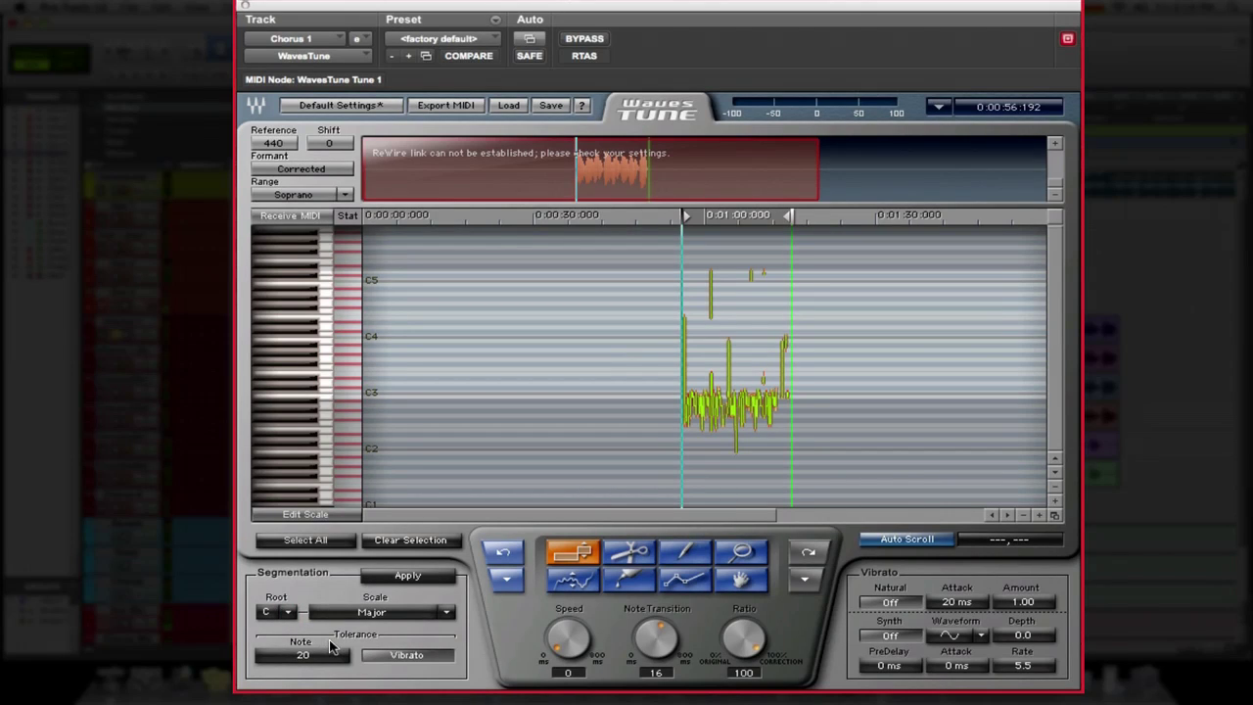
click(325, 657)
Zoom the pitch editor in on time and pitch, then move to the segmented notes near C3
click(1039, 517)
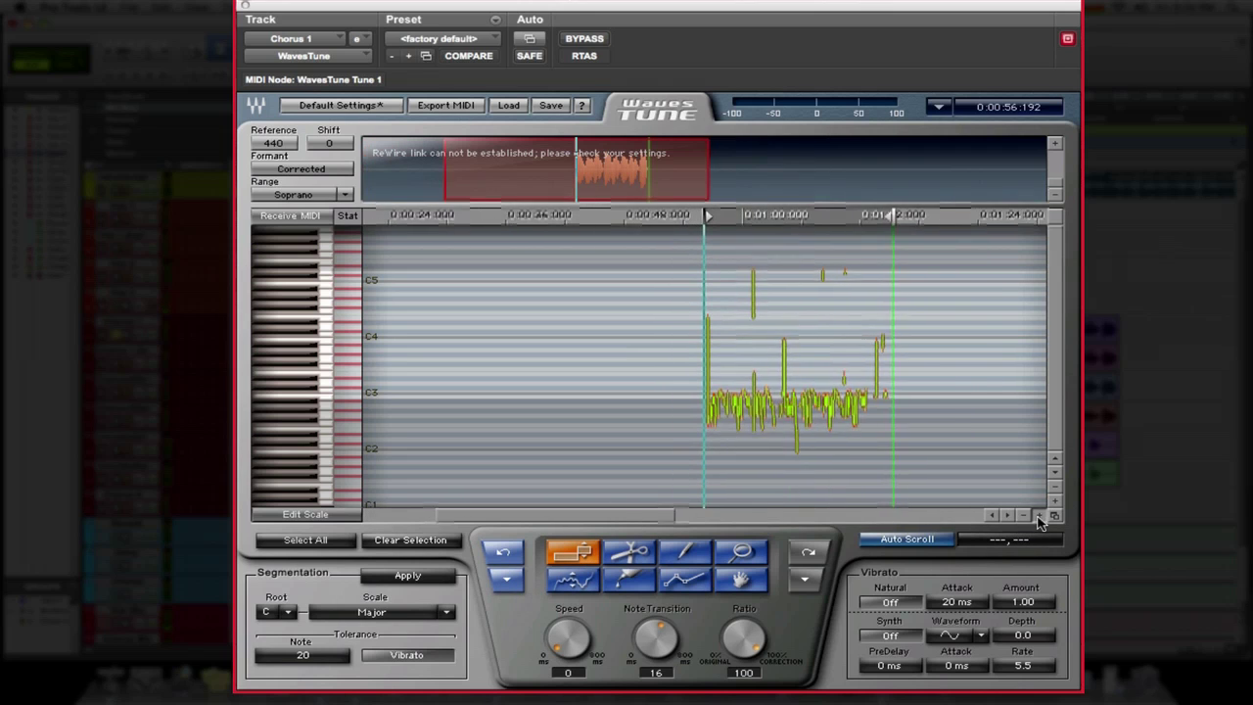
click(1039, 517)
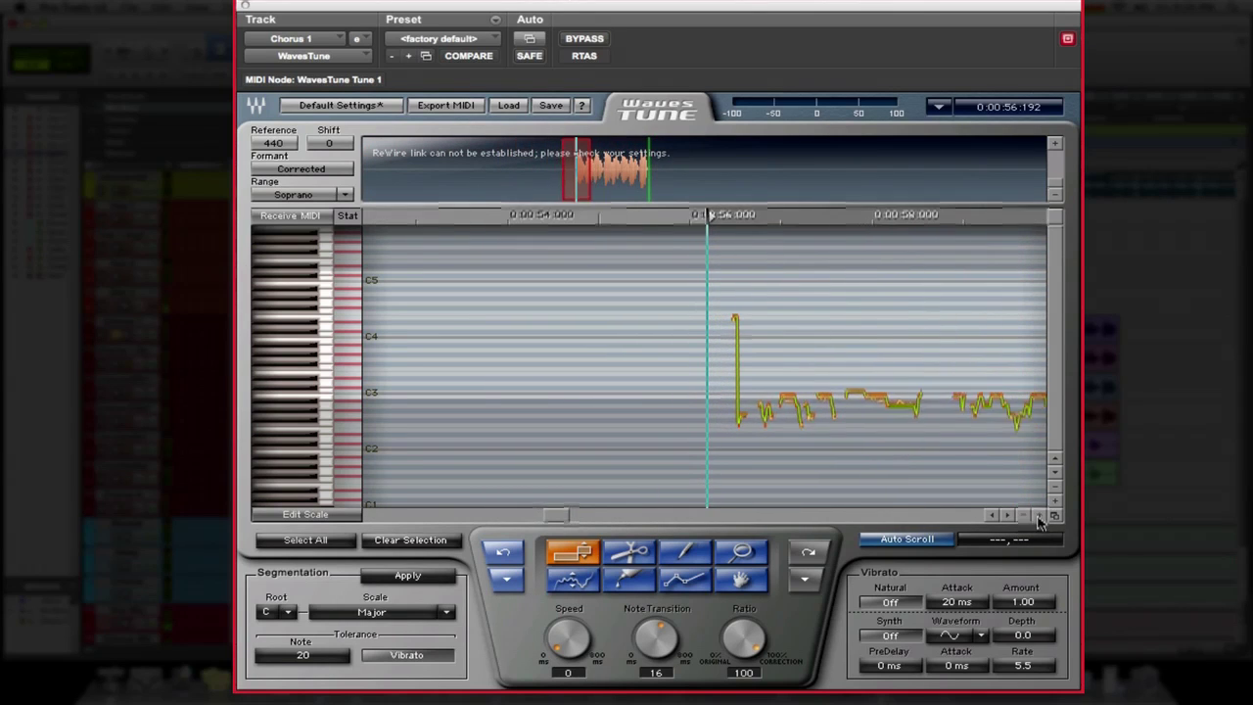
click(1055, 500)
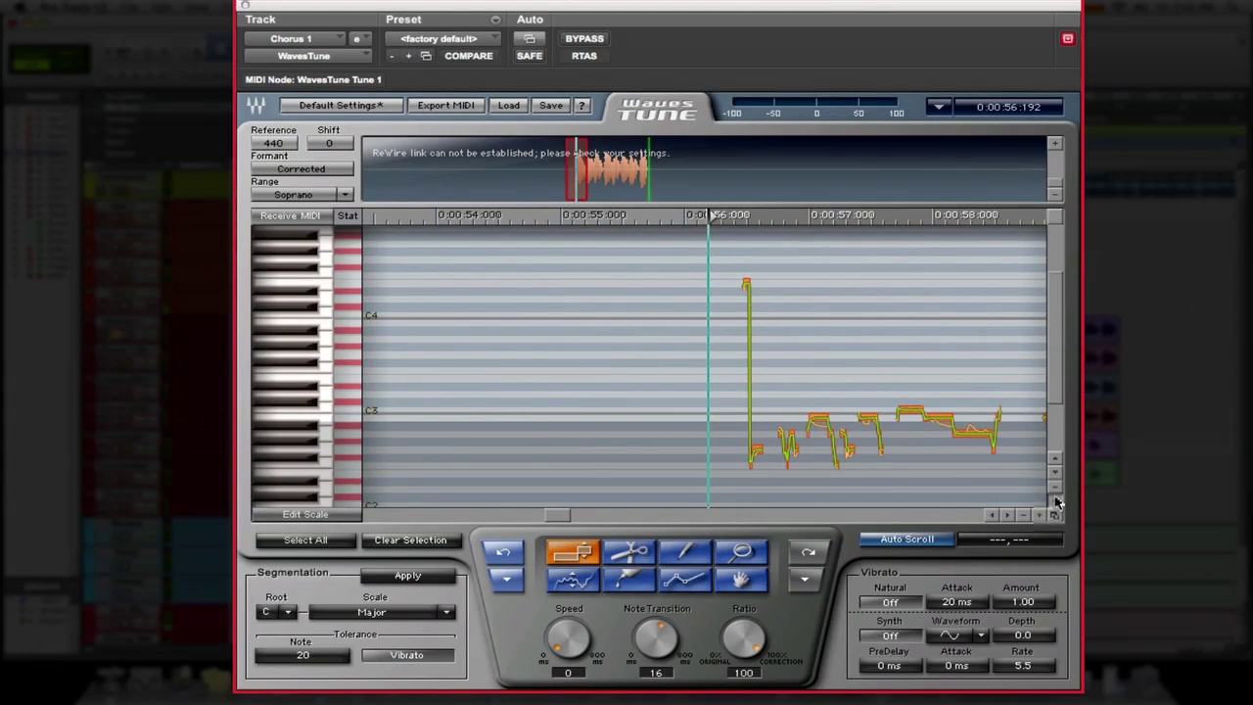
click(1055, 500)
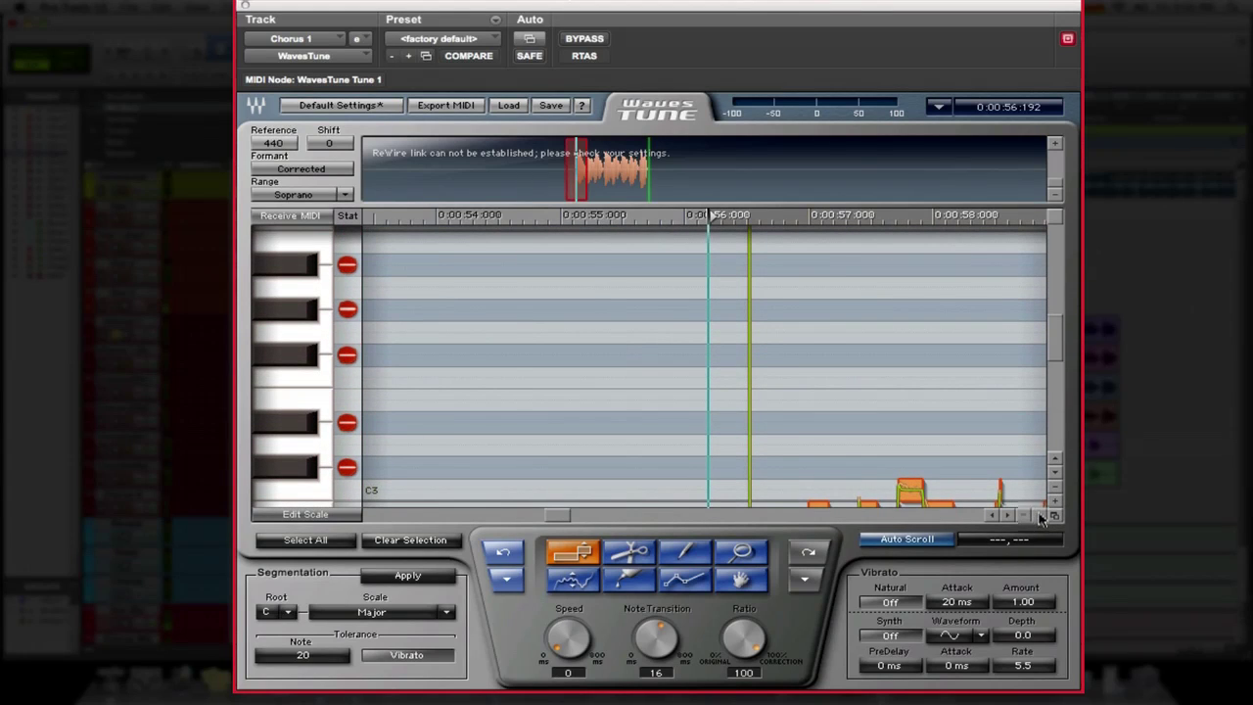
click(1038, 517)
drag(1055, 363, 1077, 396)
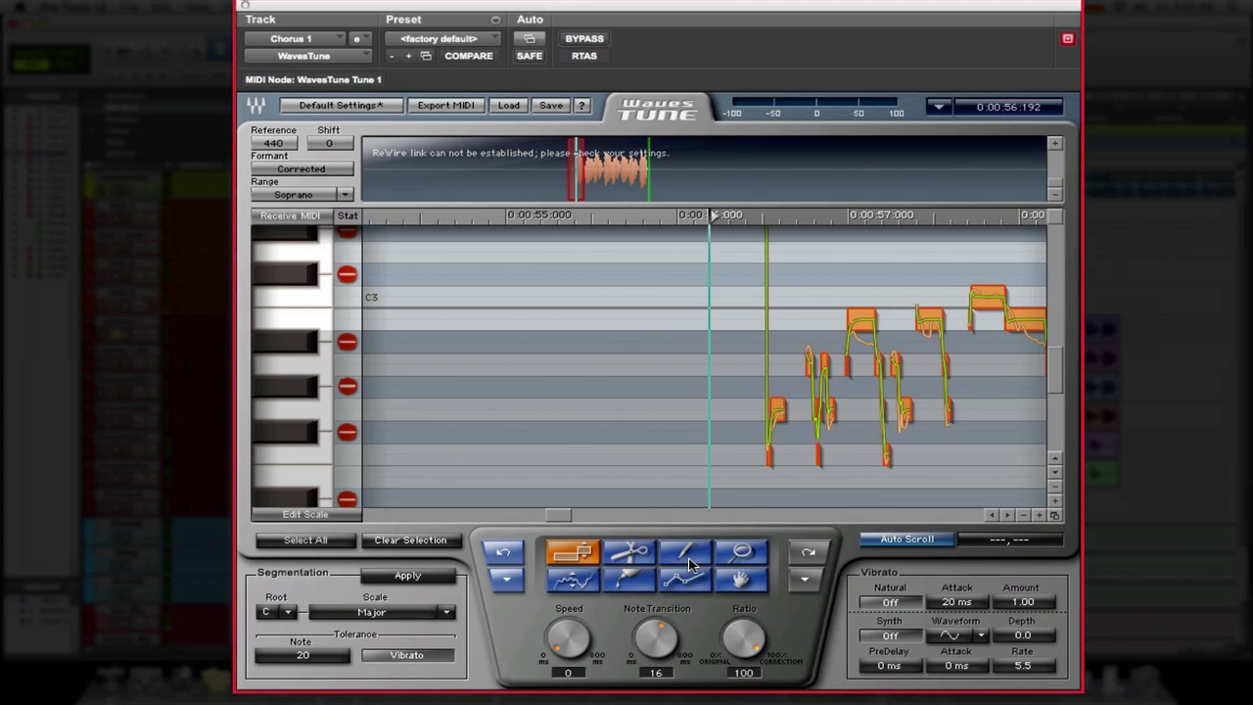
Check the undo history and try the note tools, ending on the pitch-transition tool
click(504, 578)
click(631, 554)
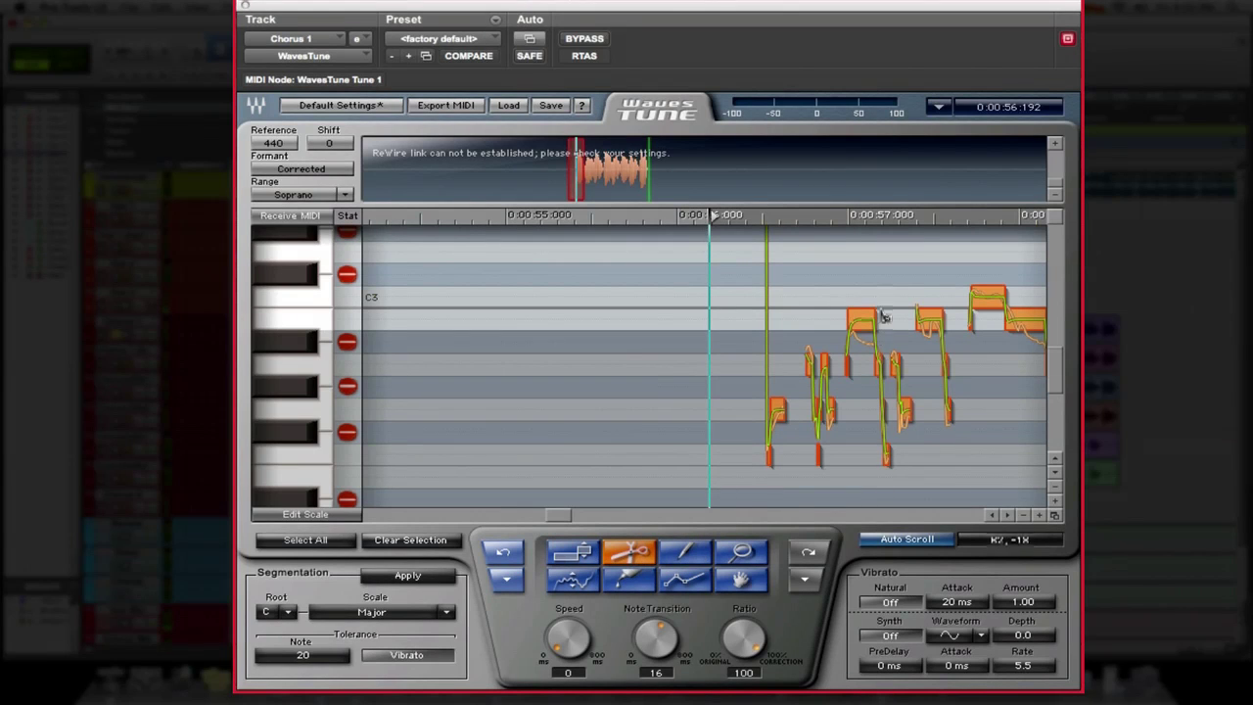
click(622, 583)
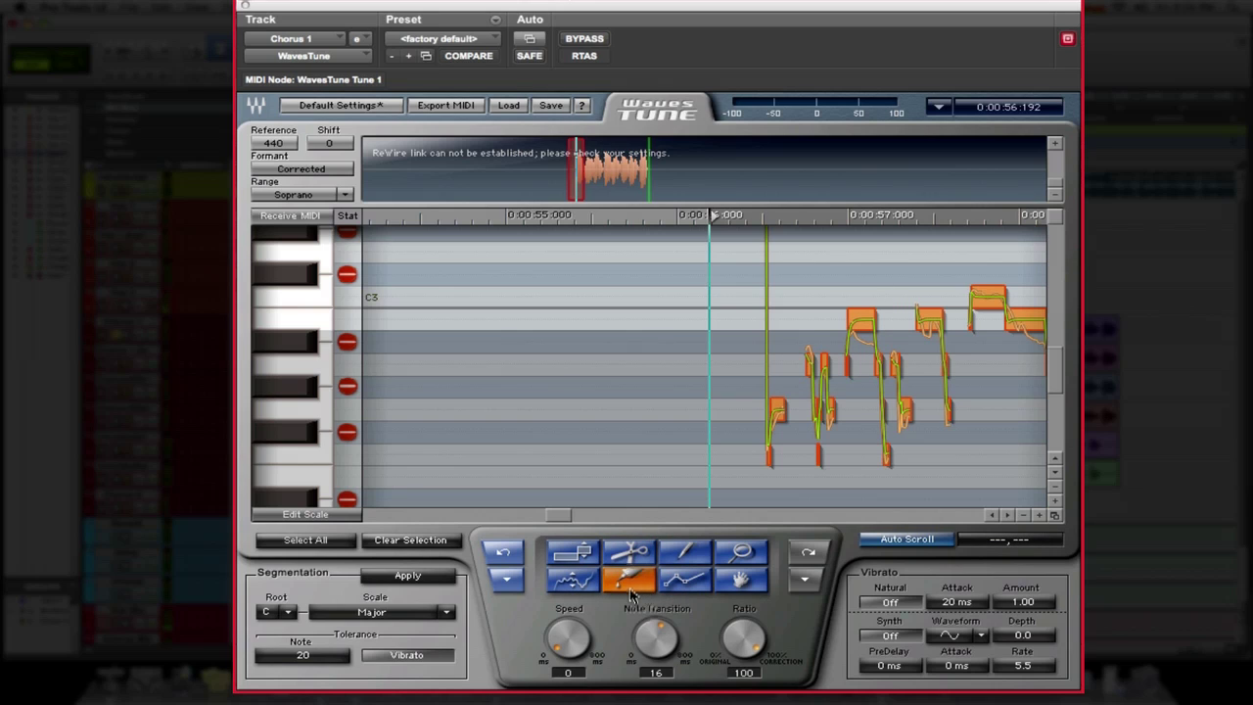
click(573, 553)
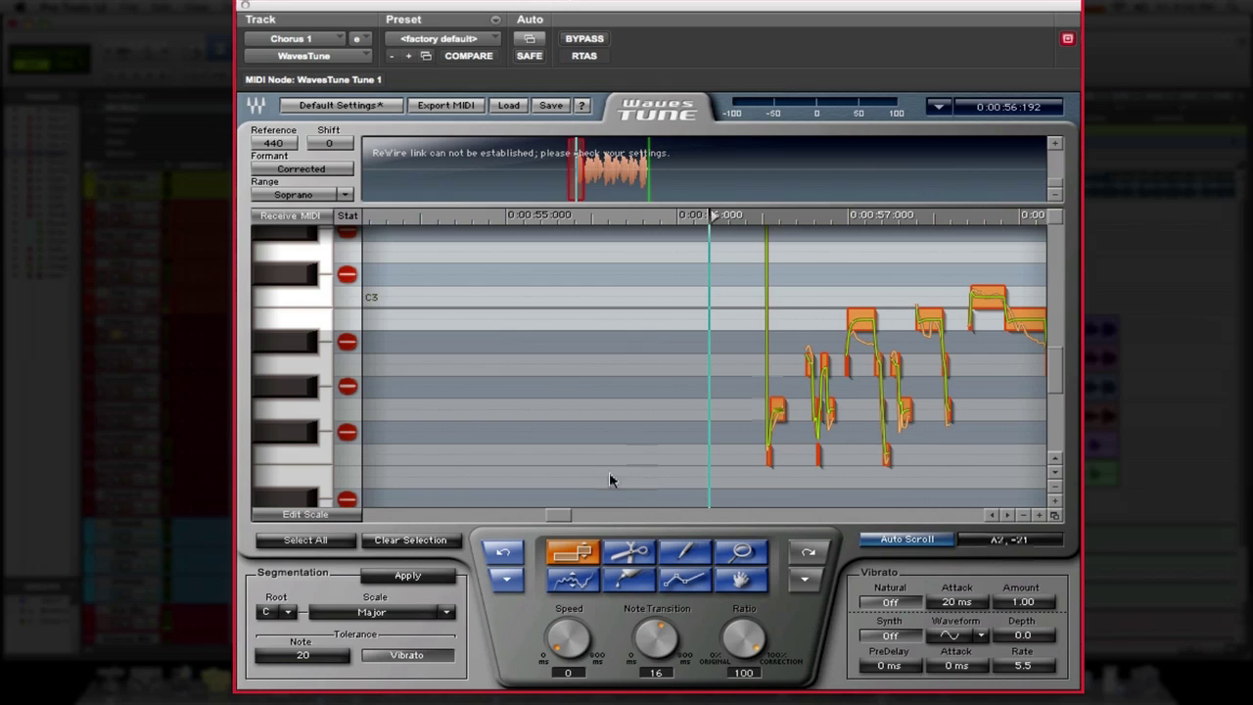
click(563, 585)
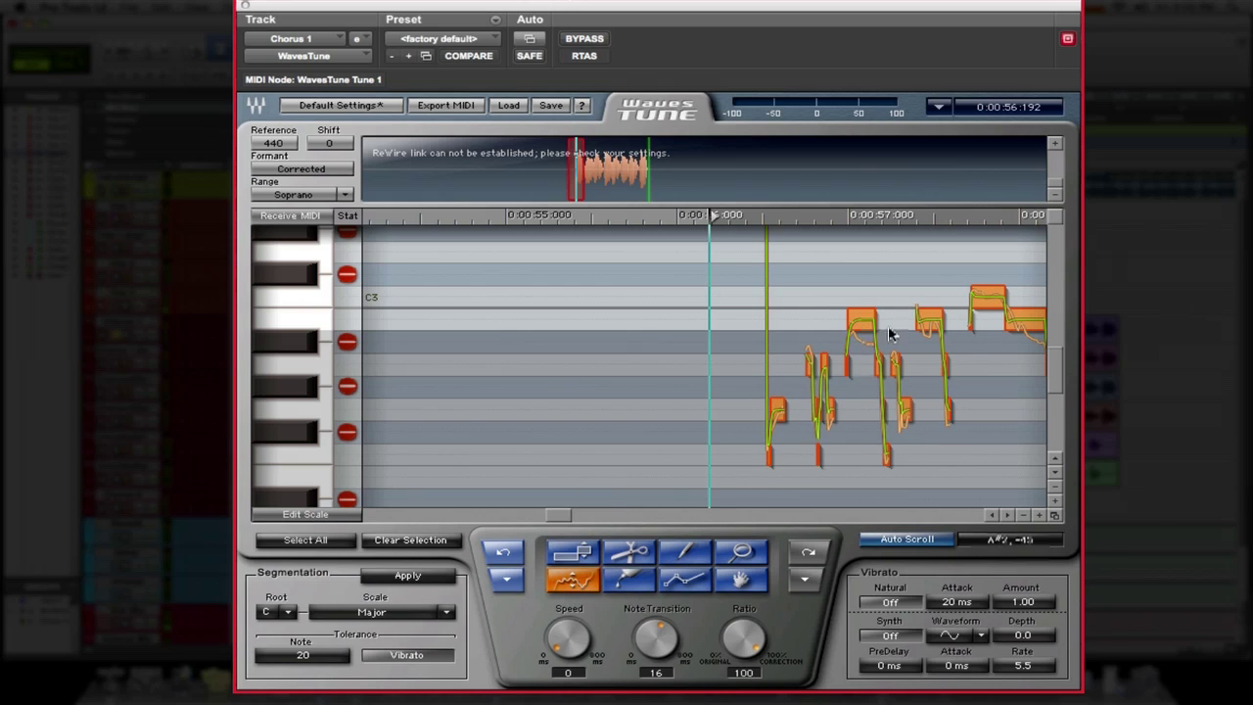
Select all chorus notes and set Note Transition to 0 ms
click(858, 333)
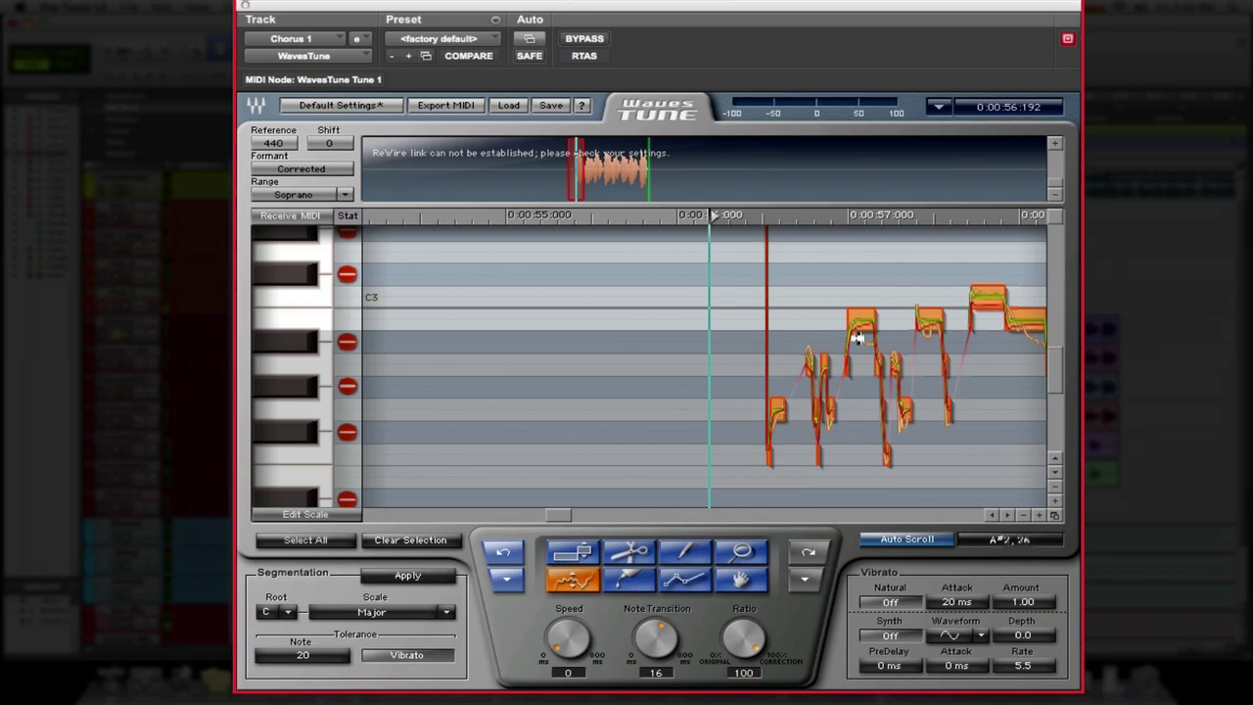
drag(859, 333, 861, 326)
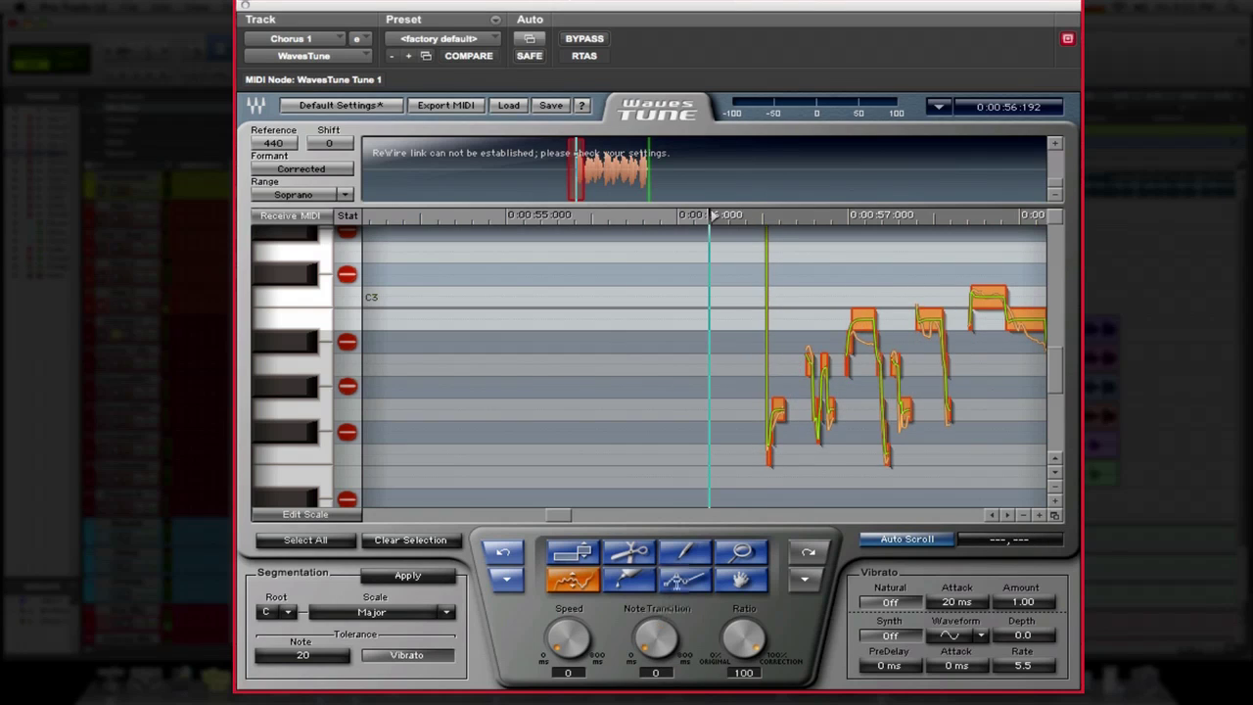
click(741, 580)
click(742, 554)
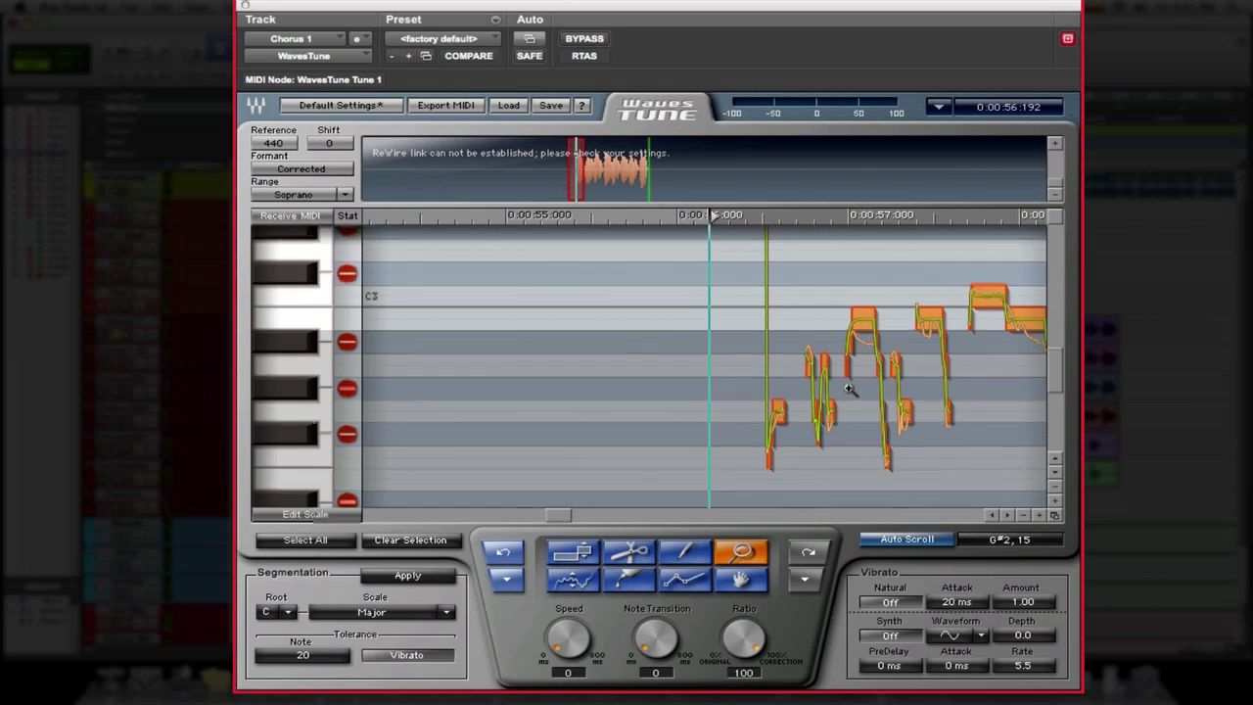
Zoom in three times on the first corrected notes, then zoom out to the whole chorus trace
click(848, 382)
click(884, 326)
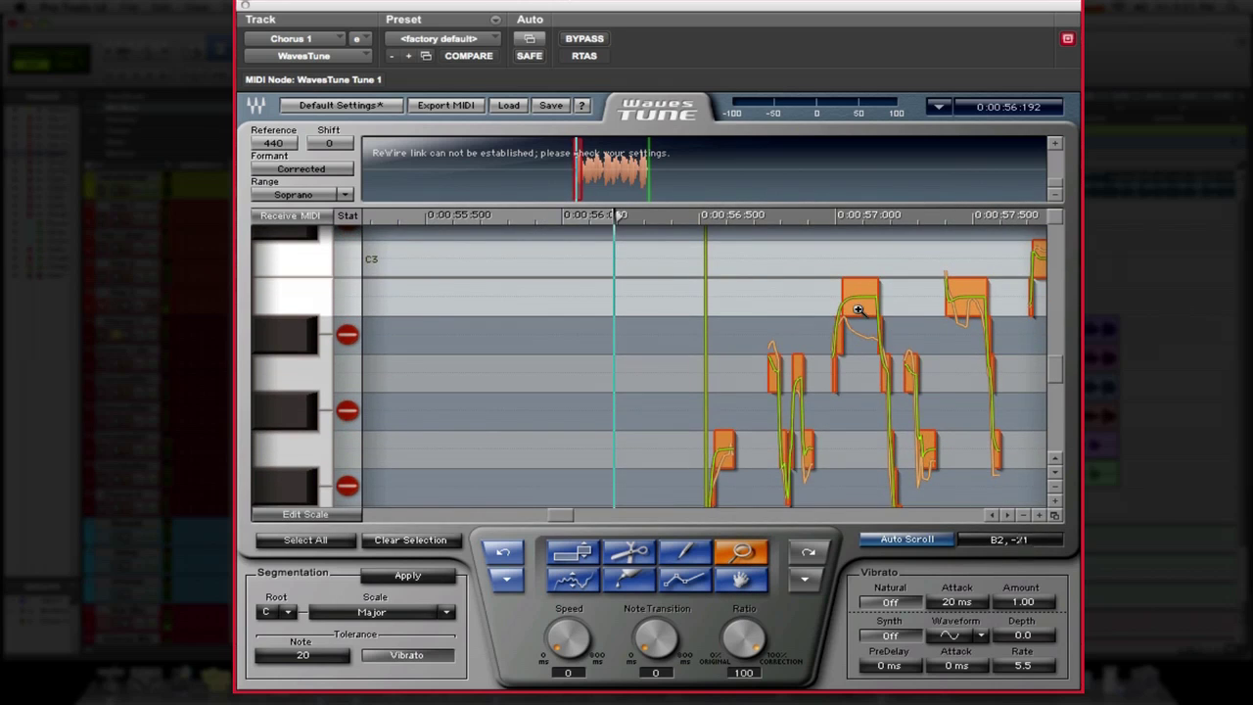
click(859, 310)
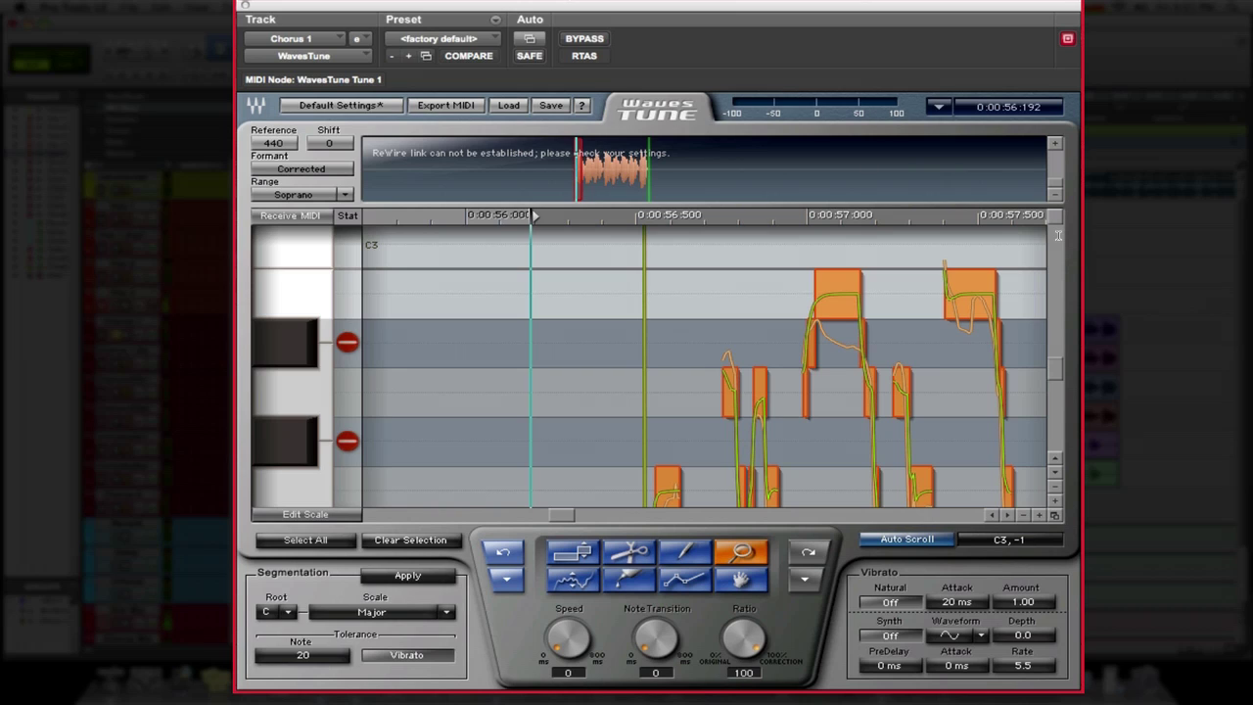
click(1055, 515)
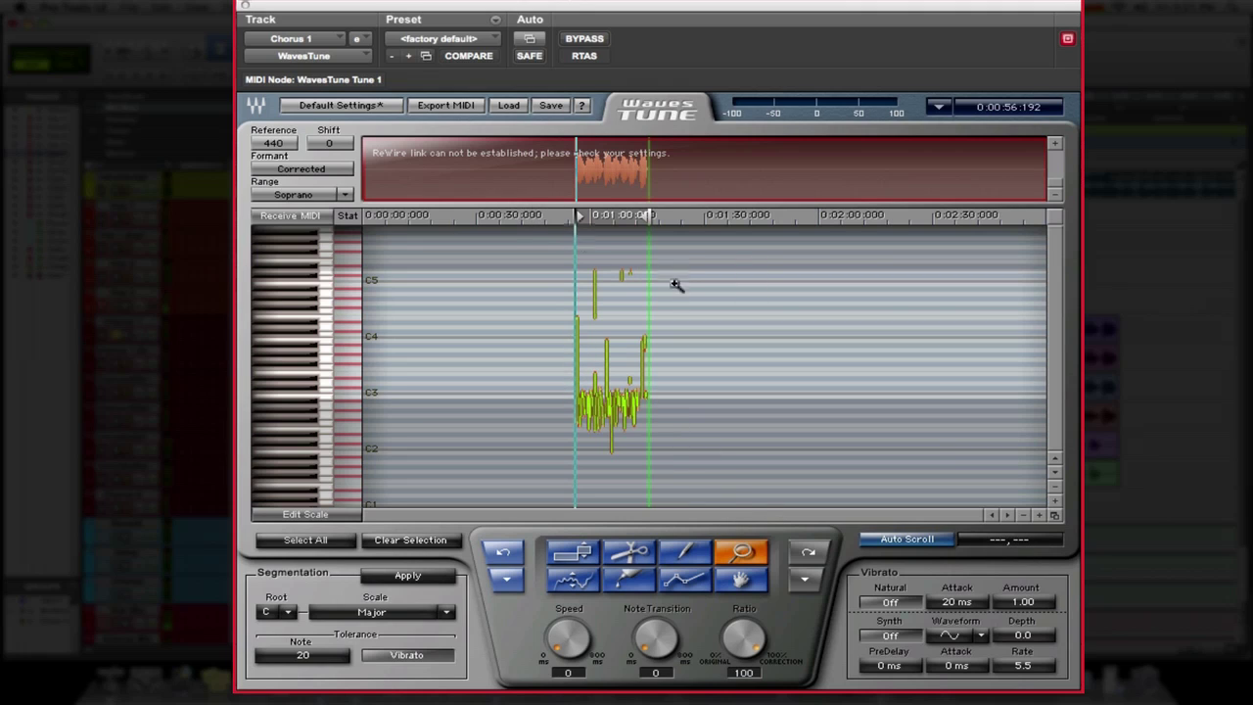
Bypass Waves Tune on Chorus 1 and play the uncorrected chorus, stopping back at 0:56
click(584, 39)
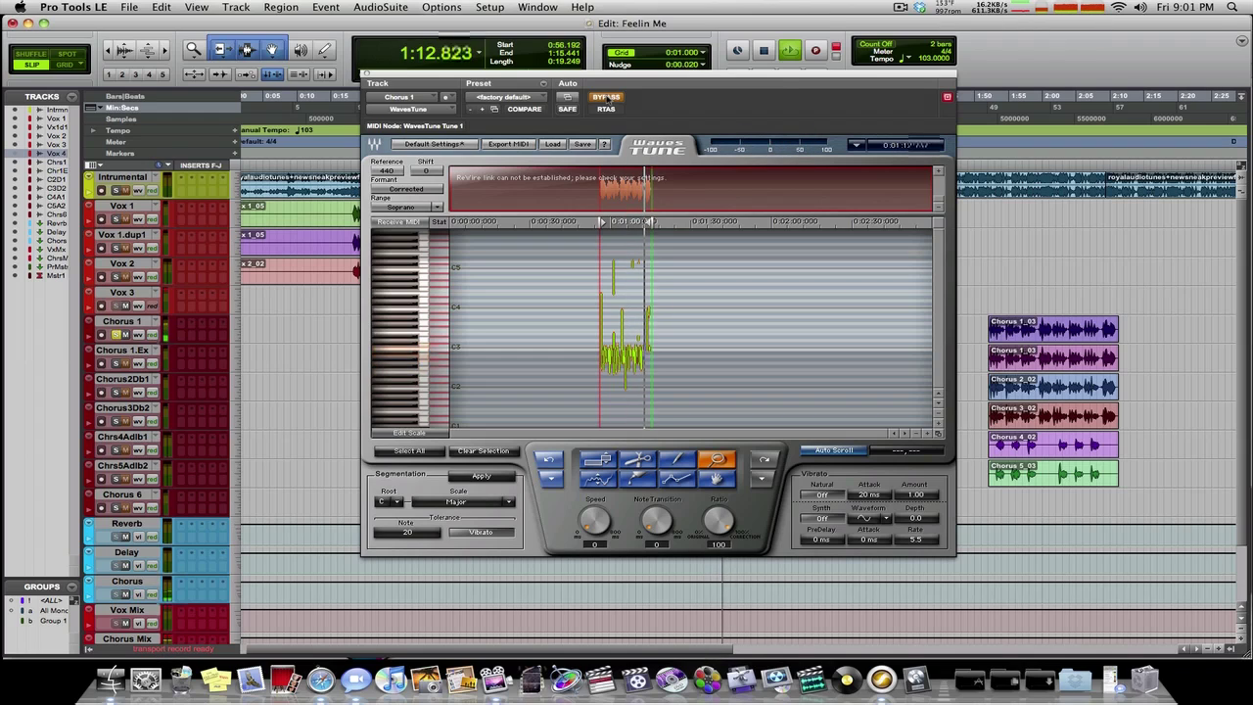
key(space)
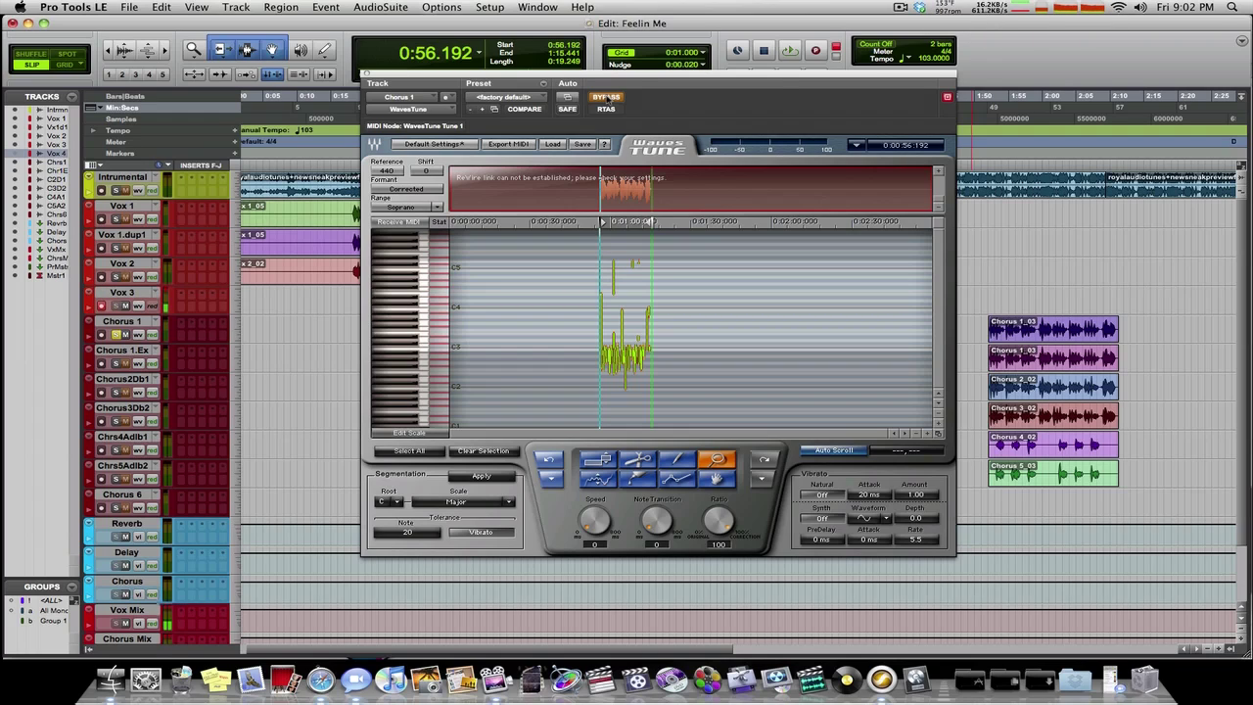
Re-enable Waves Tune and play the corrected chorus from 0:56, then stop
click(608, 98)
key(space)
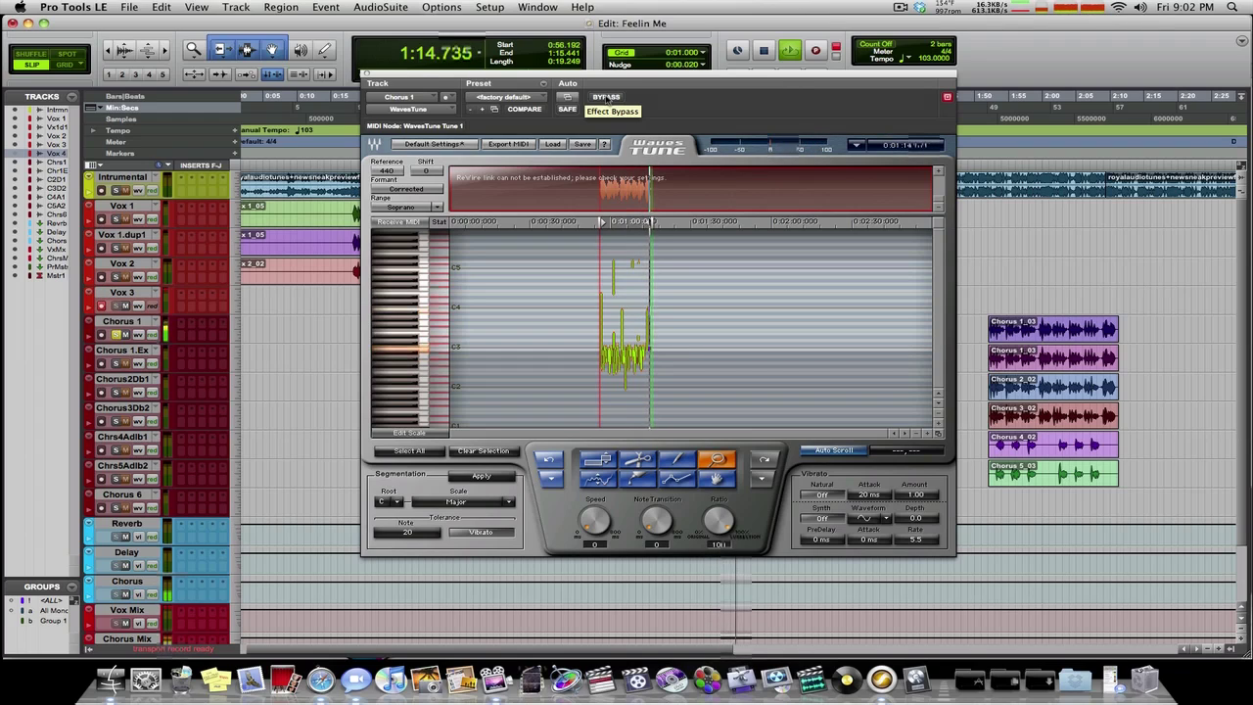
key(space)
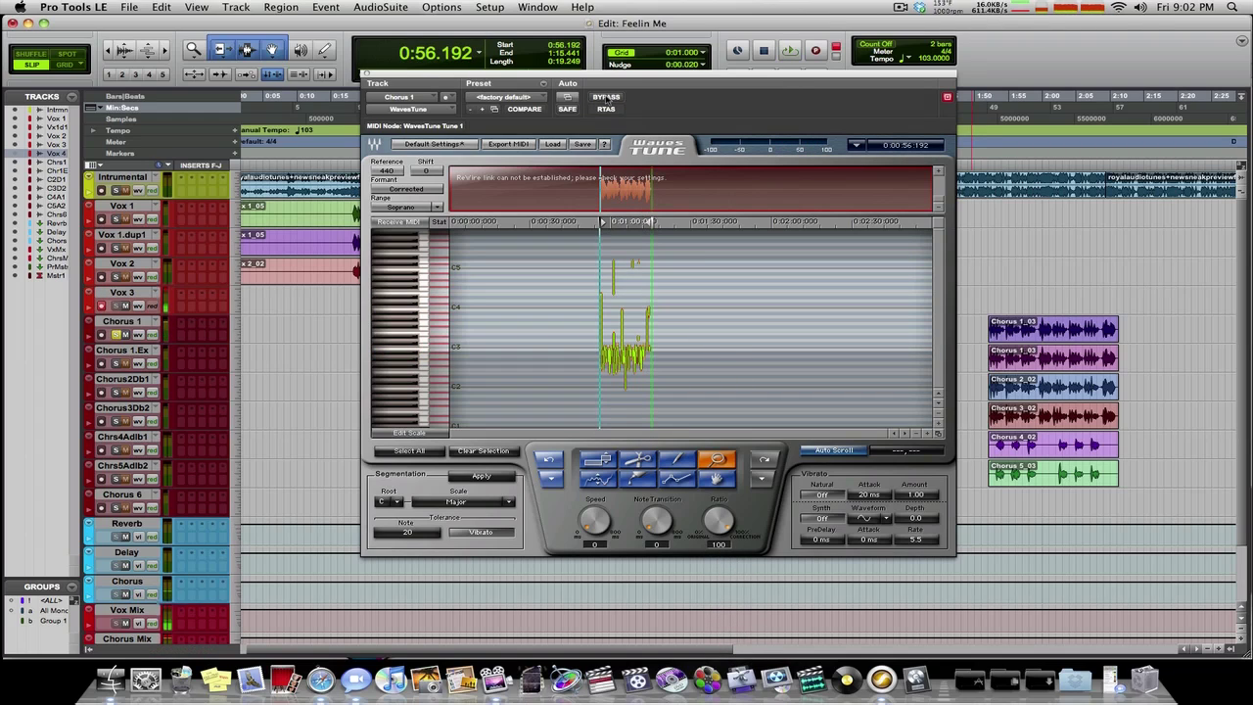